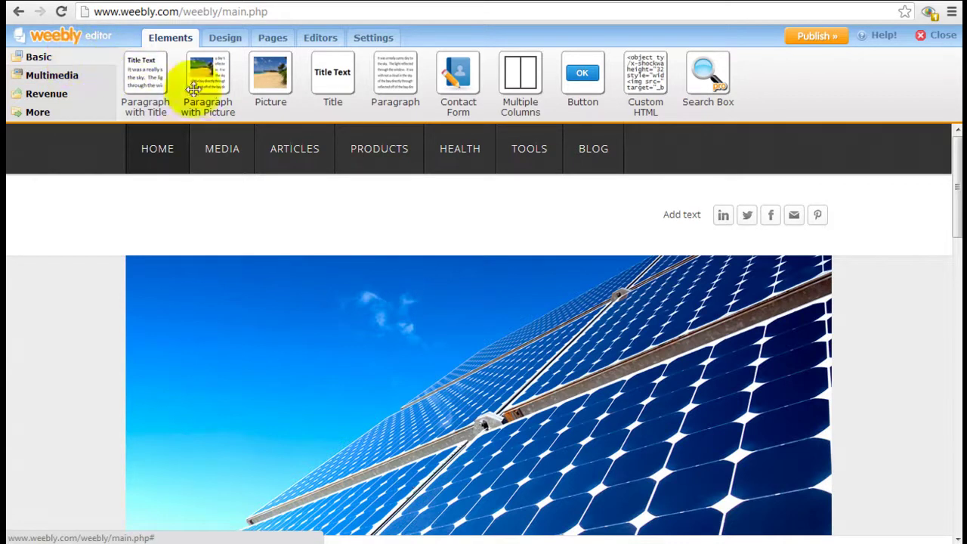
left_click(82, 83)
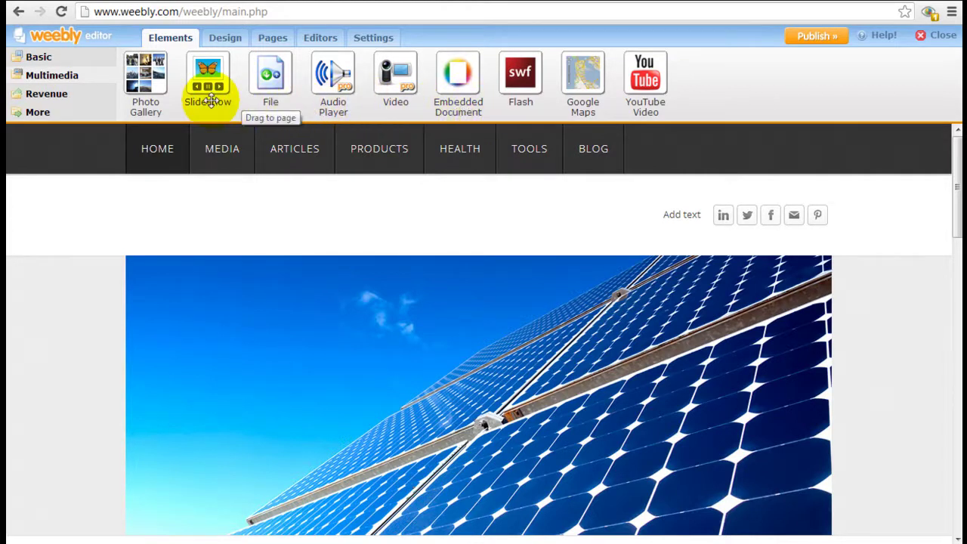
left_click(91, 99)
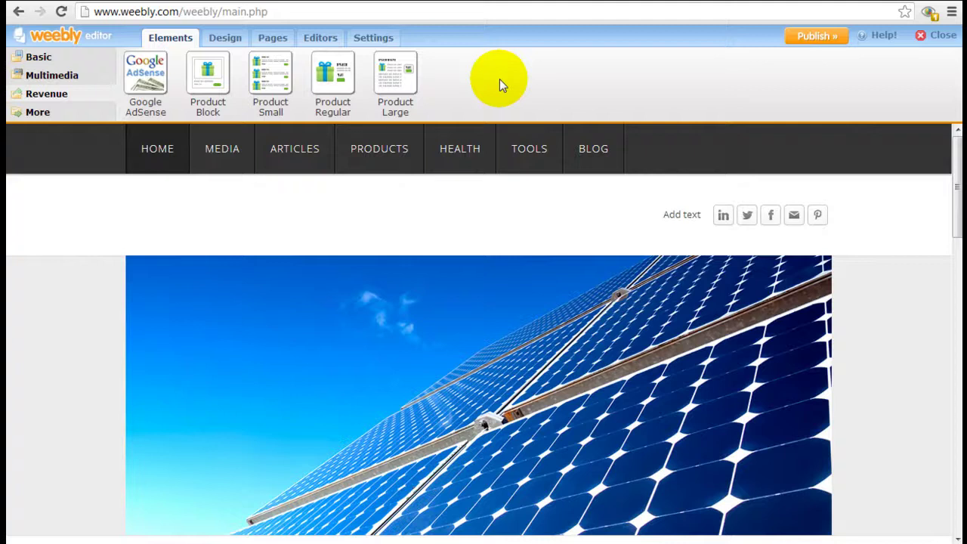
left_click(98, 118)
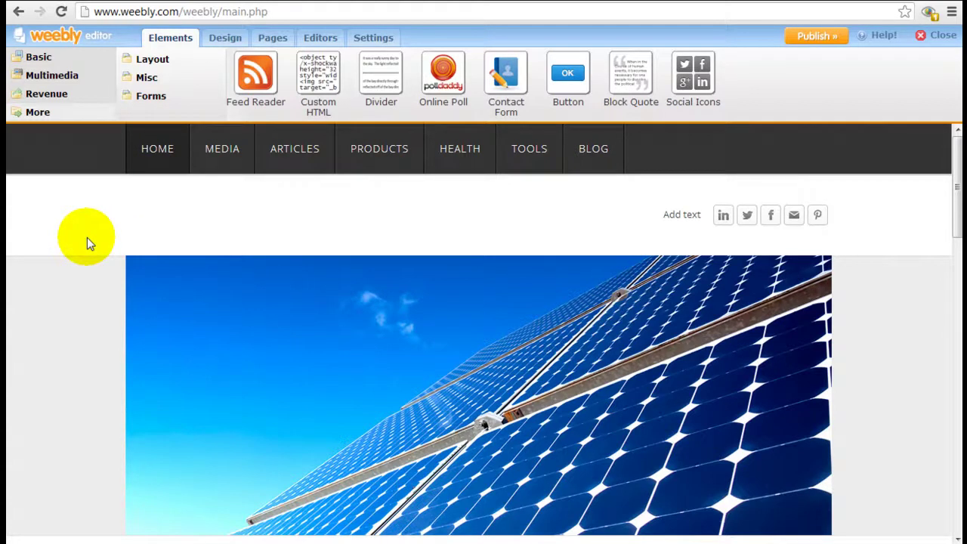
left_click(53, 56)
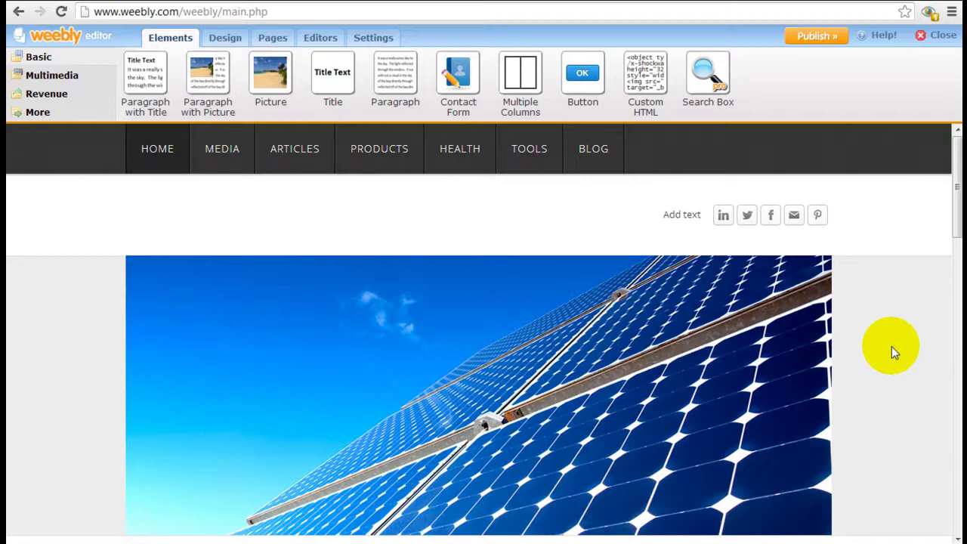
scroll(891, 345, "down", 5)
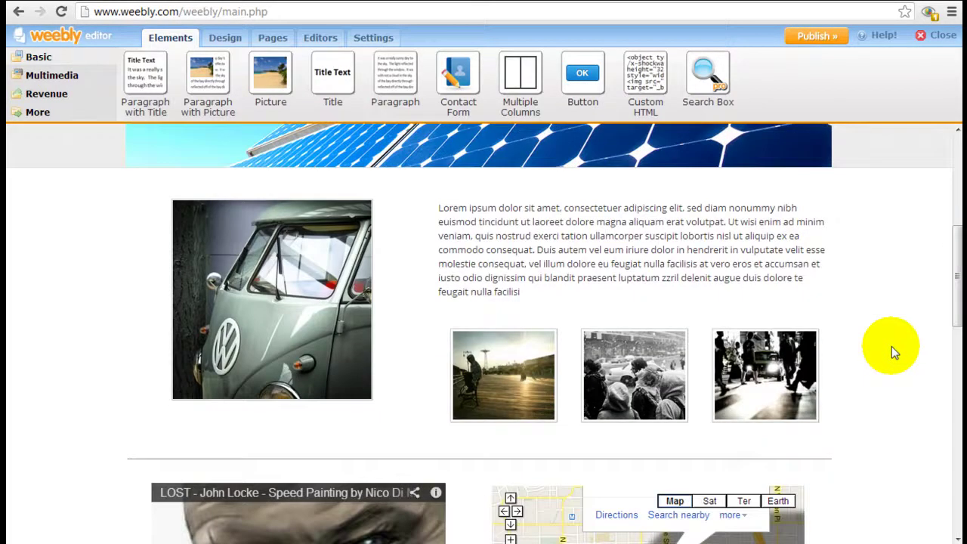
mouse_move(177, 304)
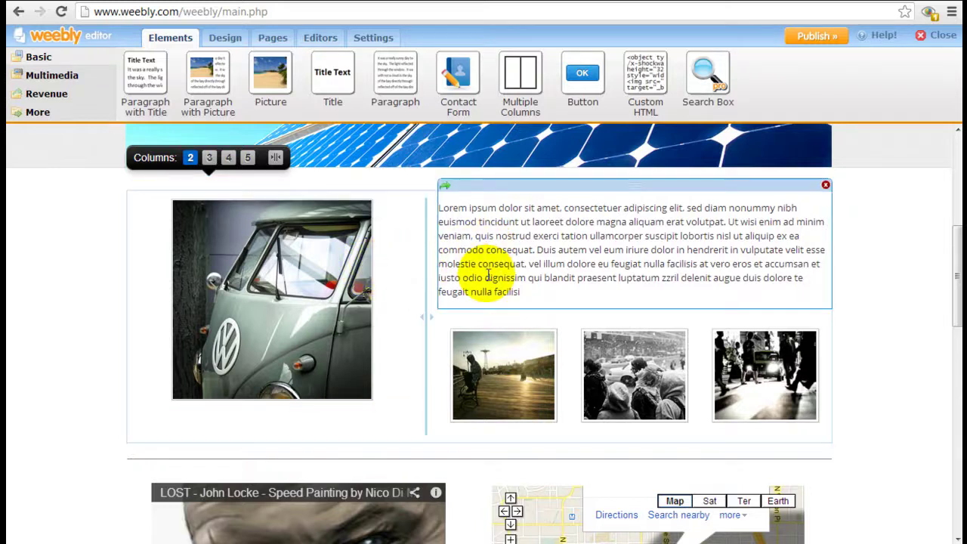
left_click(371, 254)
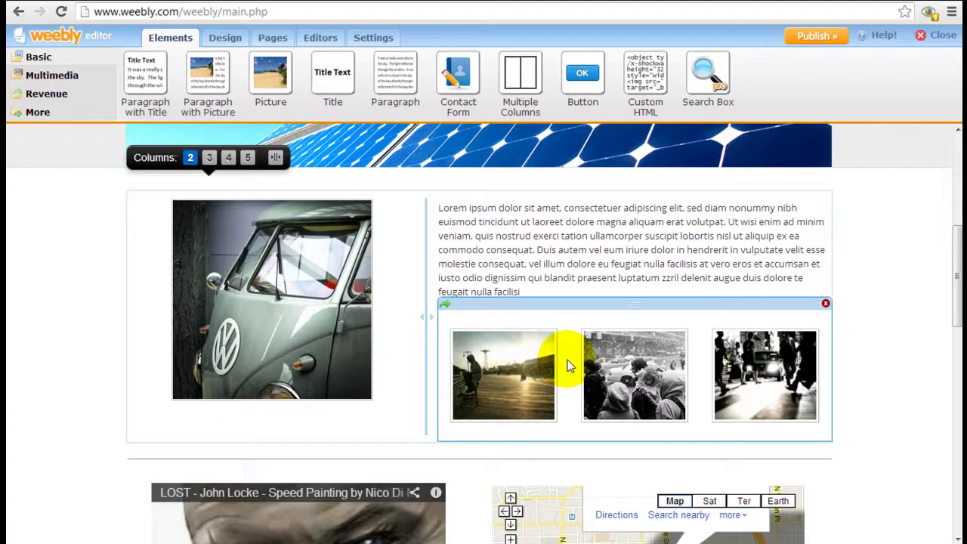
scroll(567, 359, "down", 3)
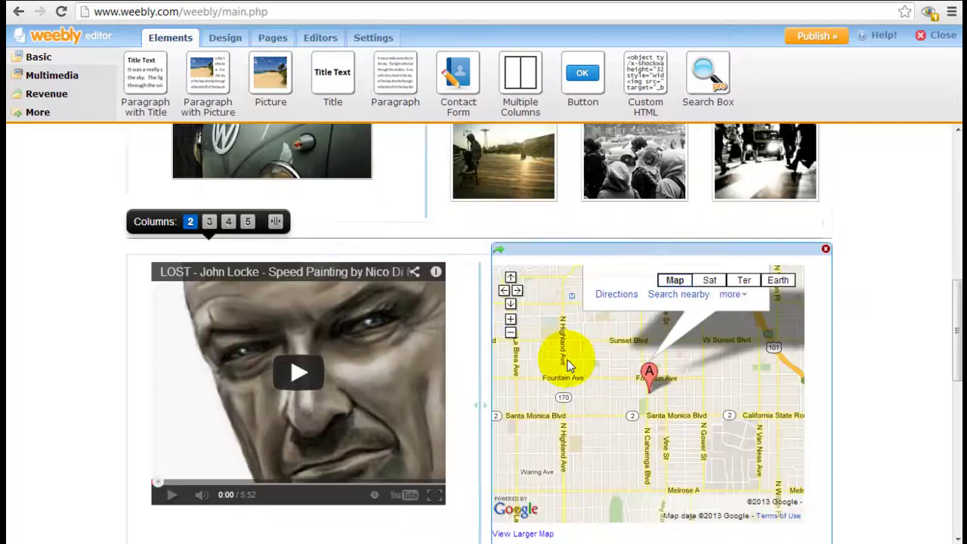
scroll(803, 365, "down", 4)
scroll(806, 362, "down", 1)
scroll(804, 362, "up", 4)
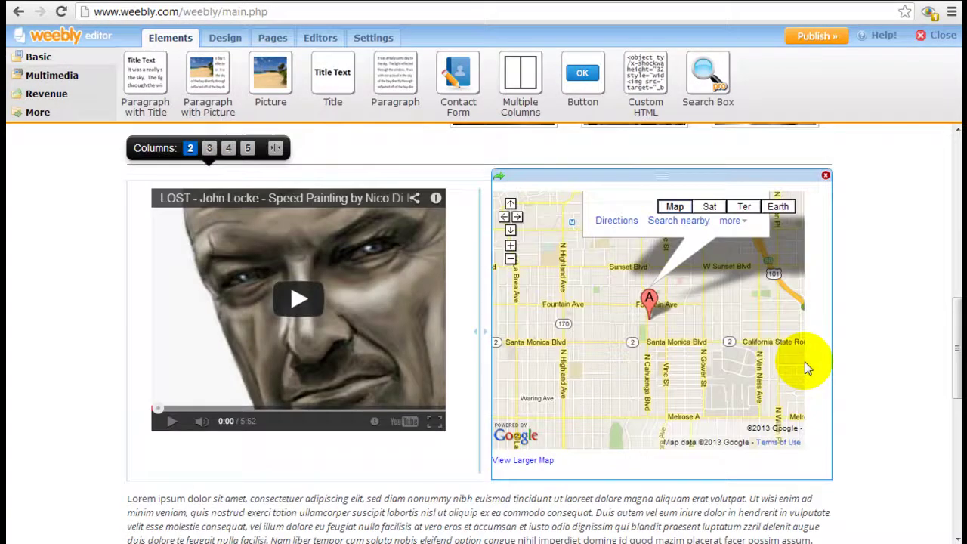
scroll(805, 361, "up", 3)
scroll(805, 361, "up", 2)
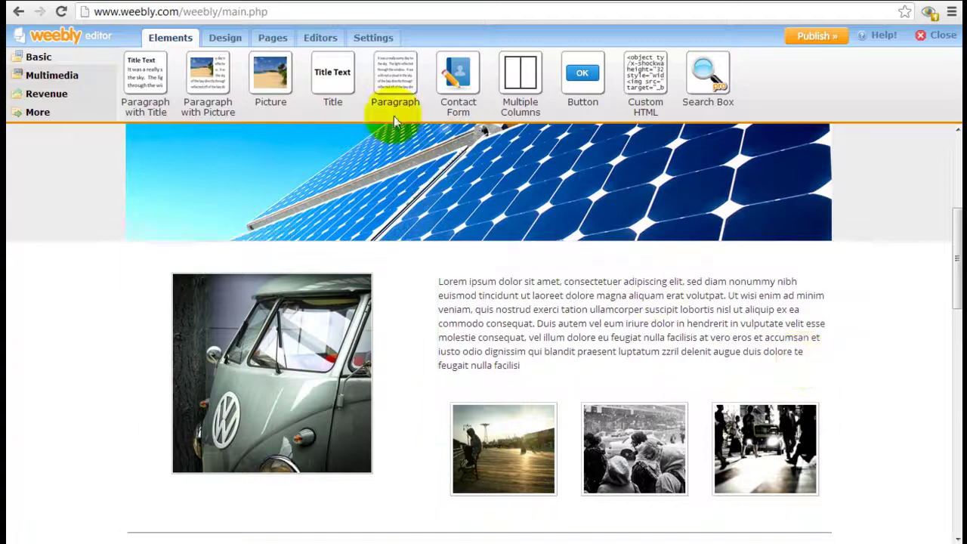
left_click(402, 341)
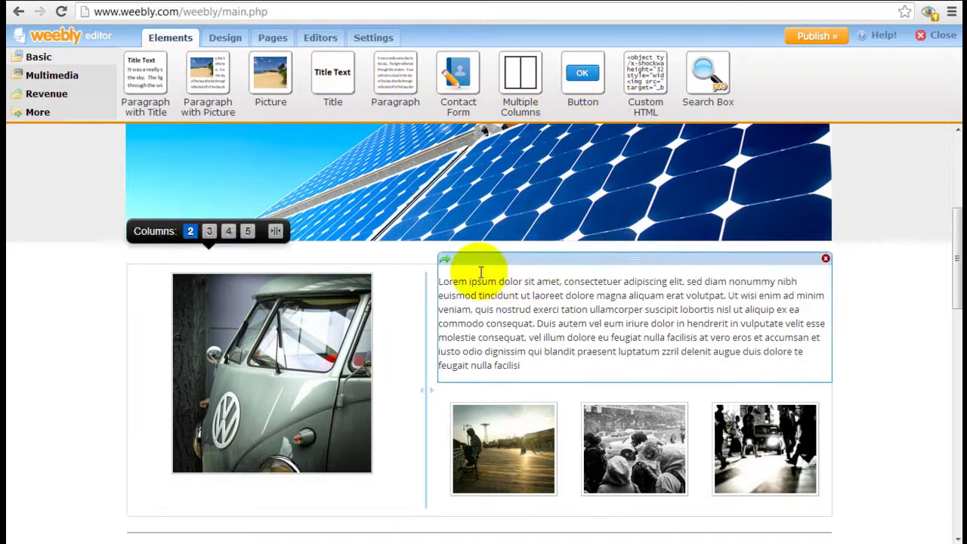
scroll(479, 270, "up", 1)
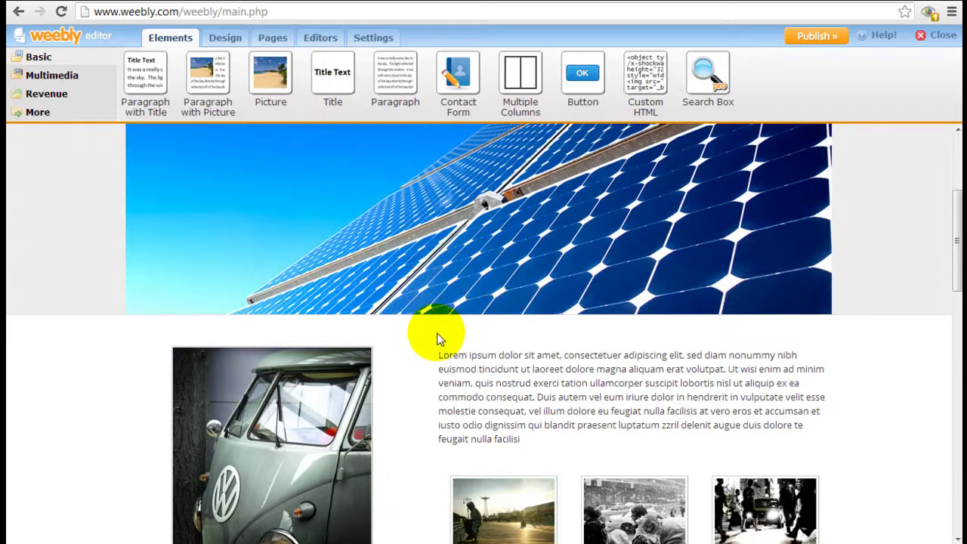
Place a title block above the photo section and type 'Your Title' into it.
left_click_drag(334, 74, 270, 339)
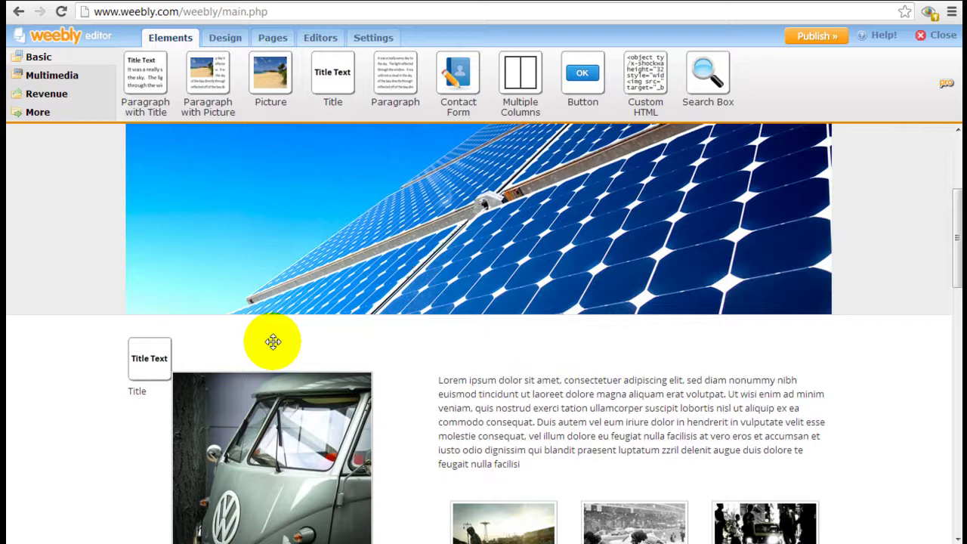
left_click(263, 347)
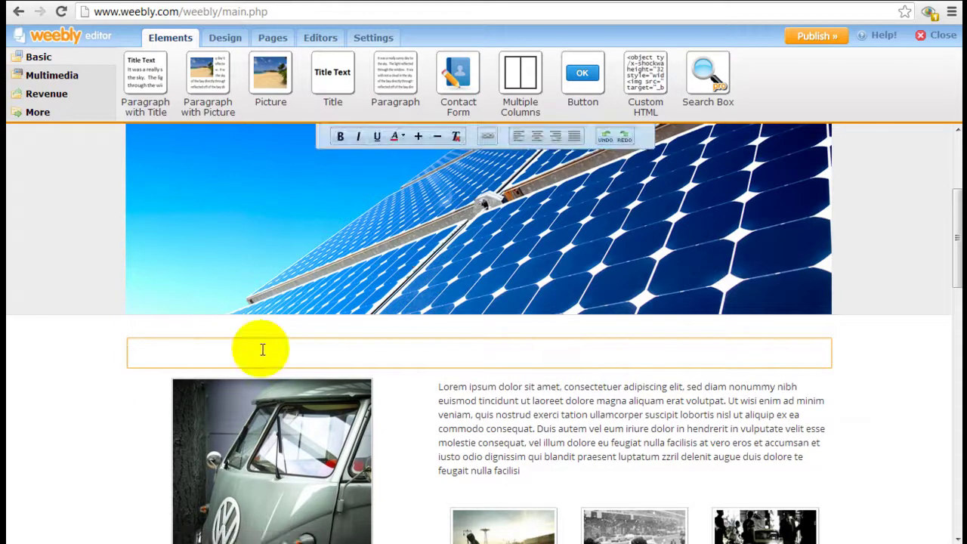
type("Your Title")
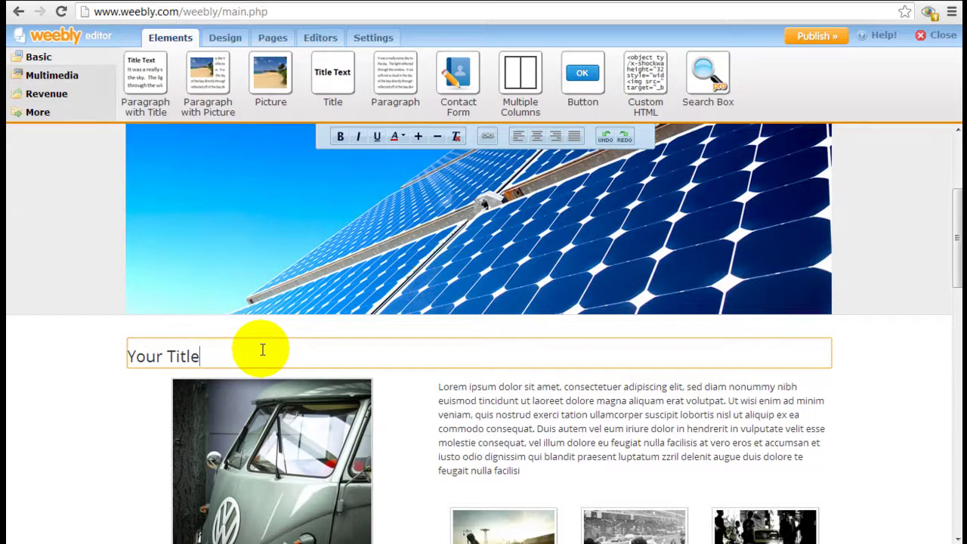
Make the title bold and italic and bring up its text colour choices.
key("ctrl+a")
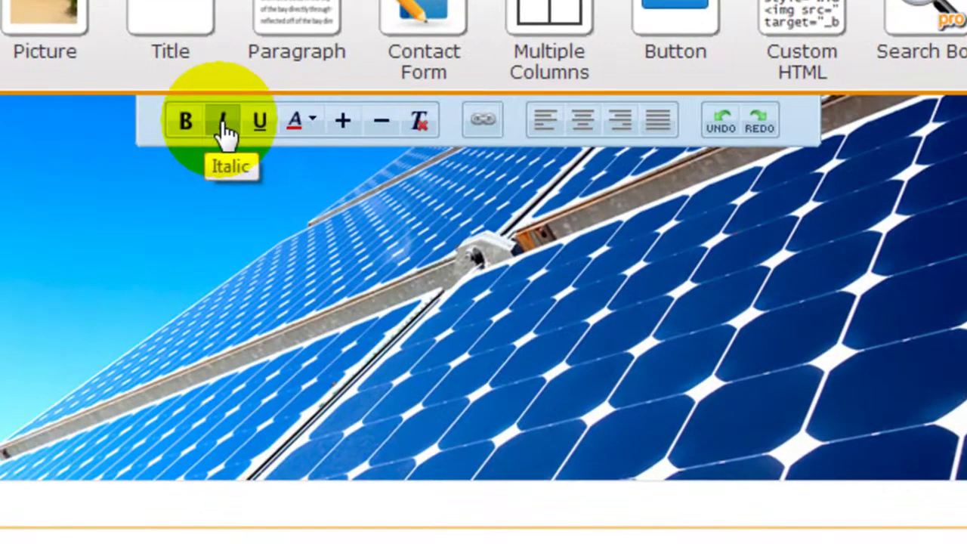
left_click(186, 133)
left_click(230, 136)
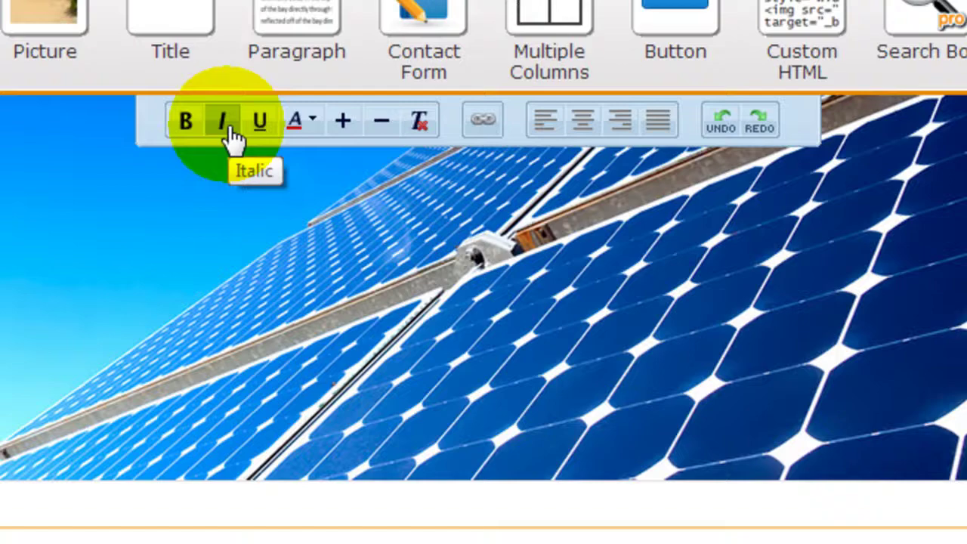
left_click(306, 135)
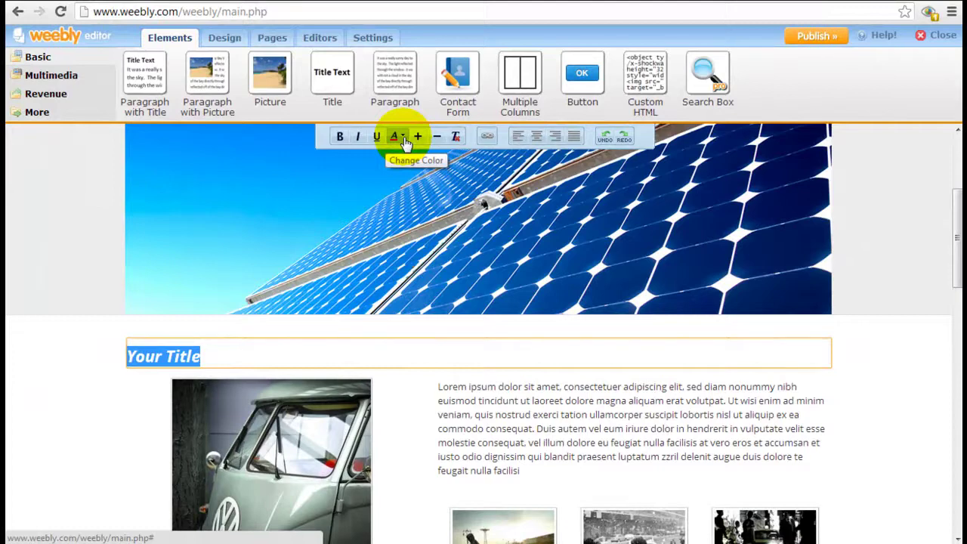
left_click(407, 145)
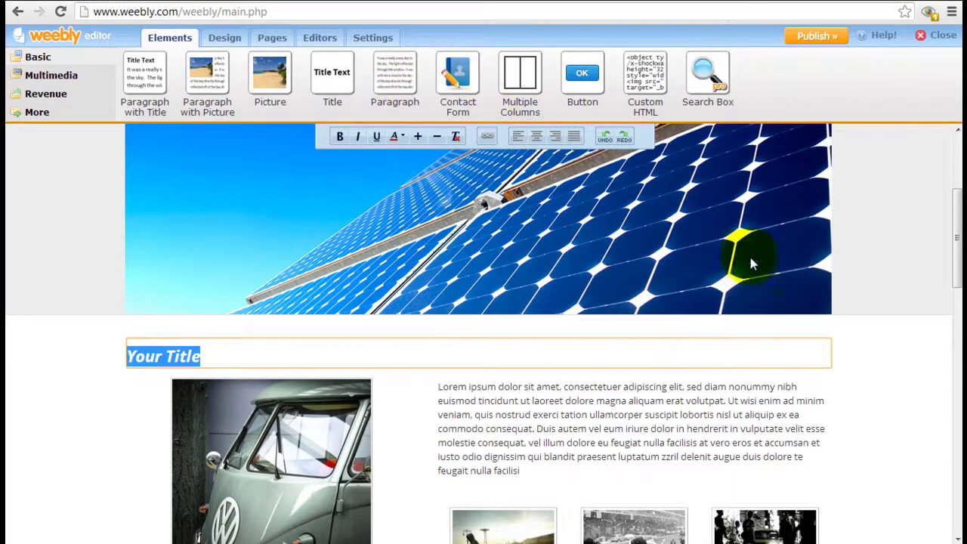
scroll(881, 322, "down", 3)
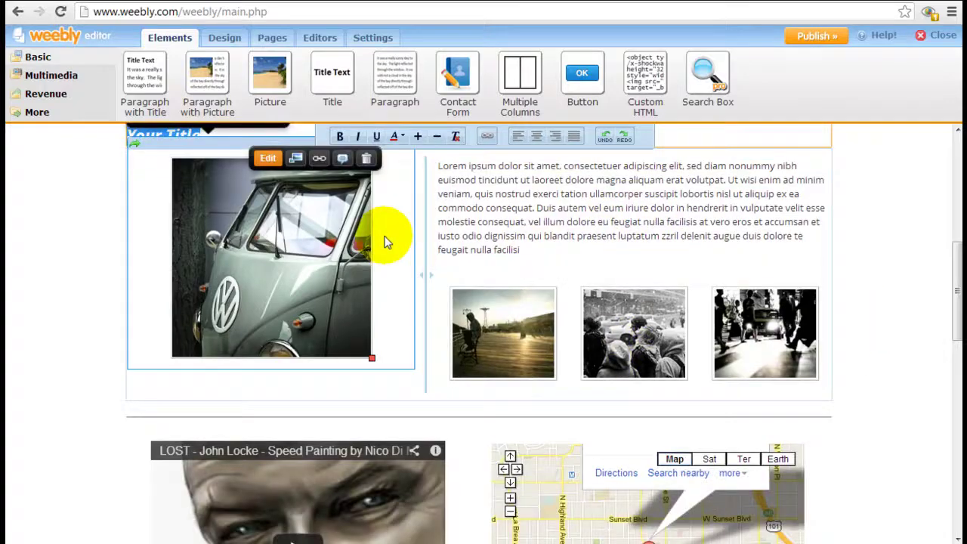
scroll(443, 295, "up", 2)
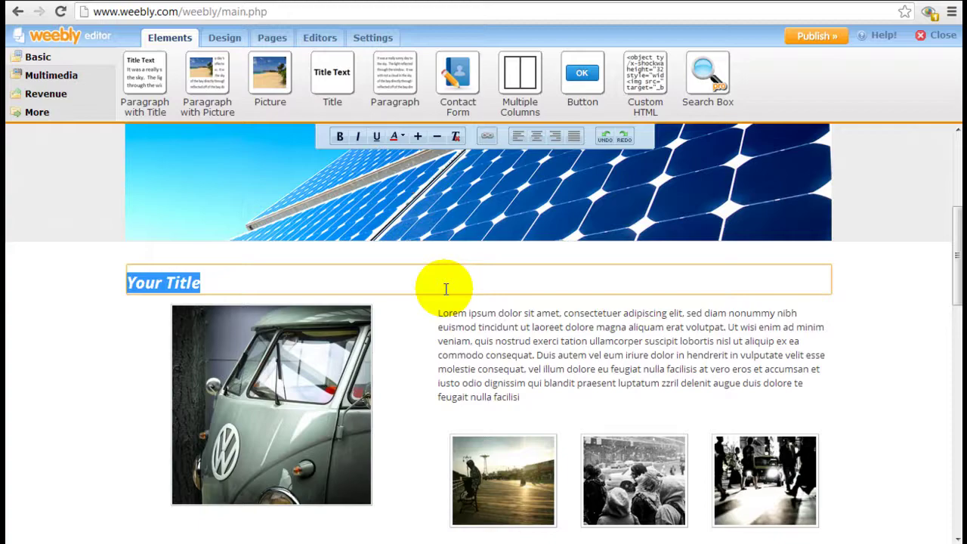
scroll(444, 287, "up", 3)
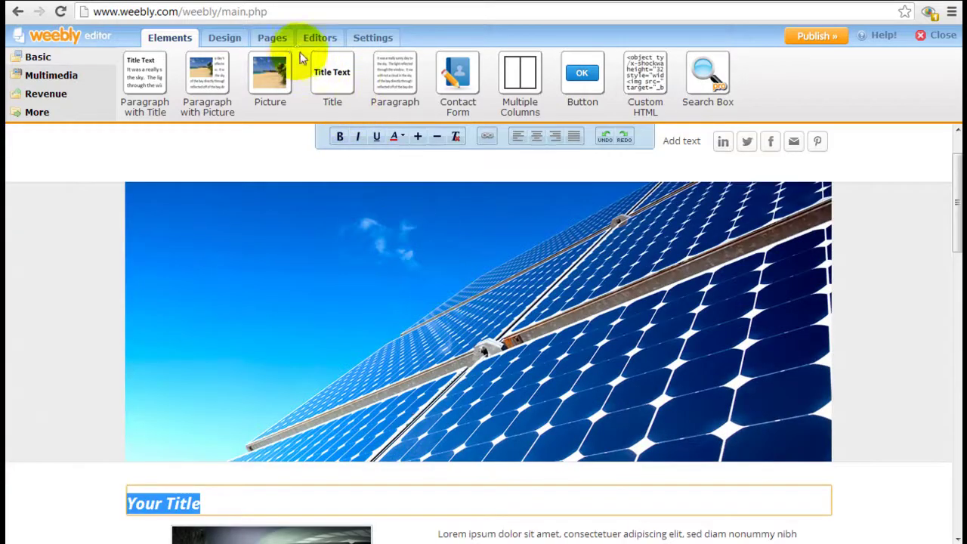
Add a new page named 'Brand New Page' to the site.
left_click(269, 39)
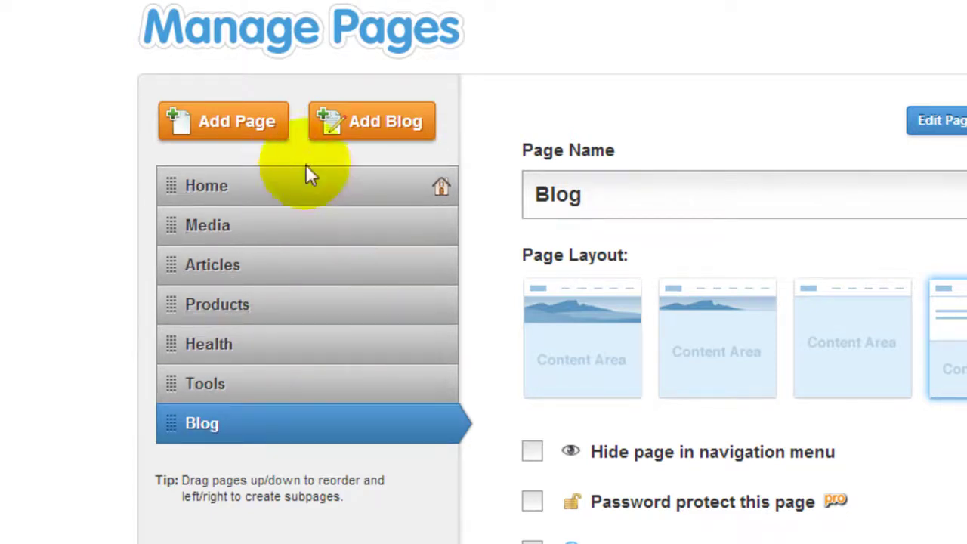
left_click(232, 130)
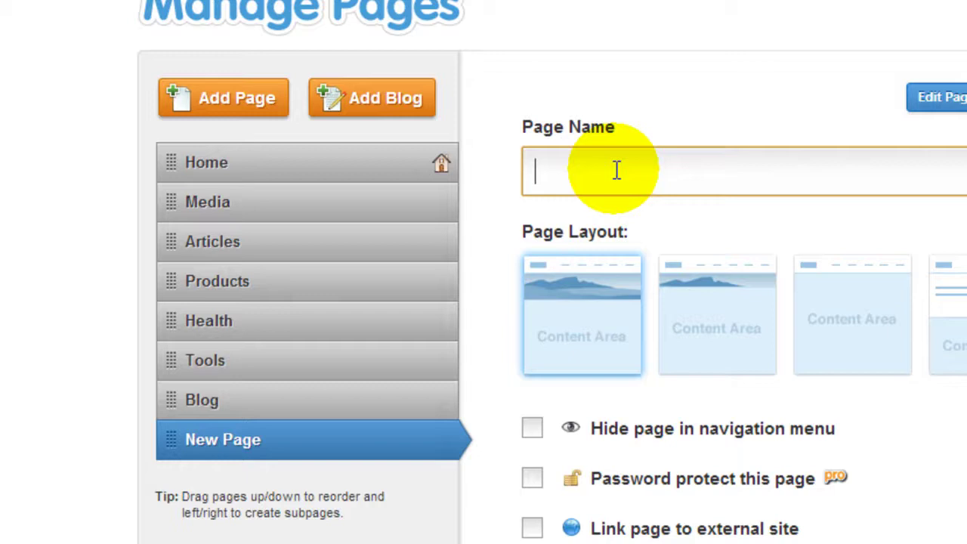
type("Brand New Page")
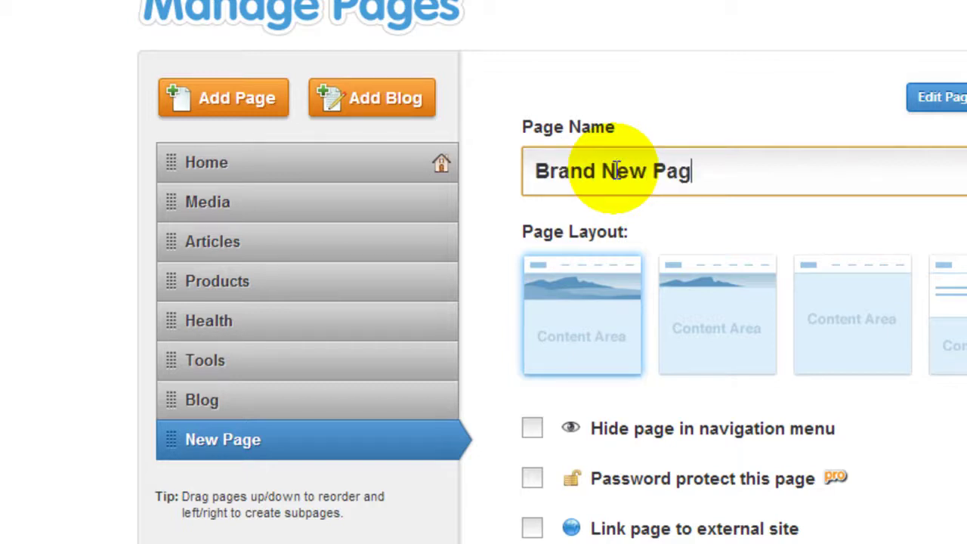
left_click(81, 282)
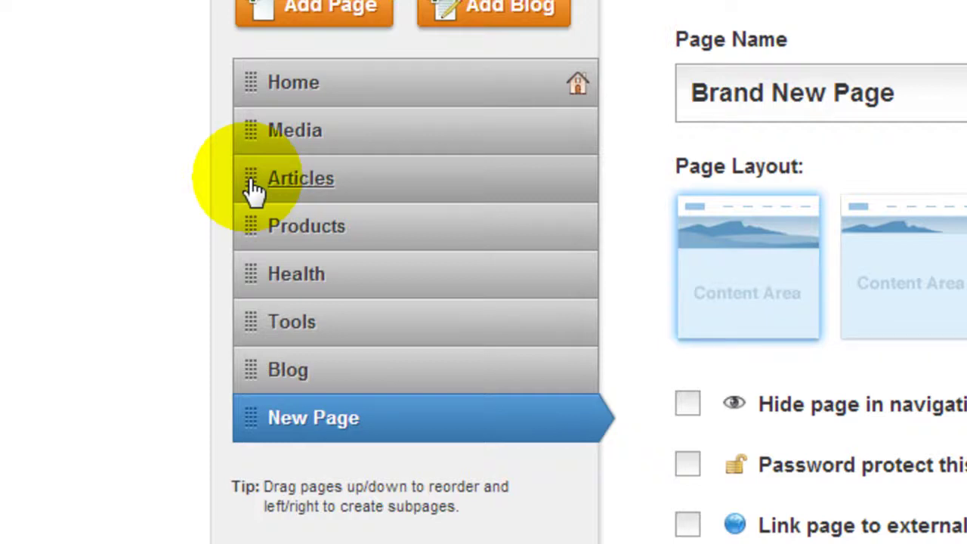
Nest Articles under Media and Products under Articles, then save the page settings.
left_click_drag(253, 189, 285, 189)
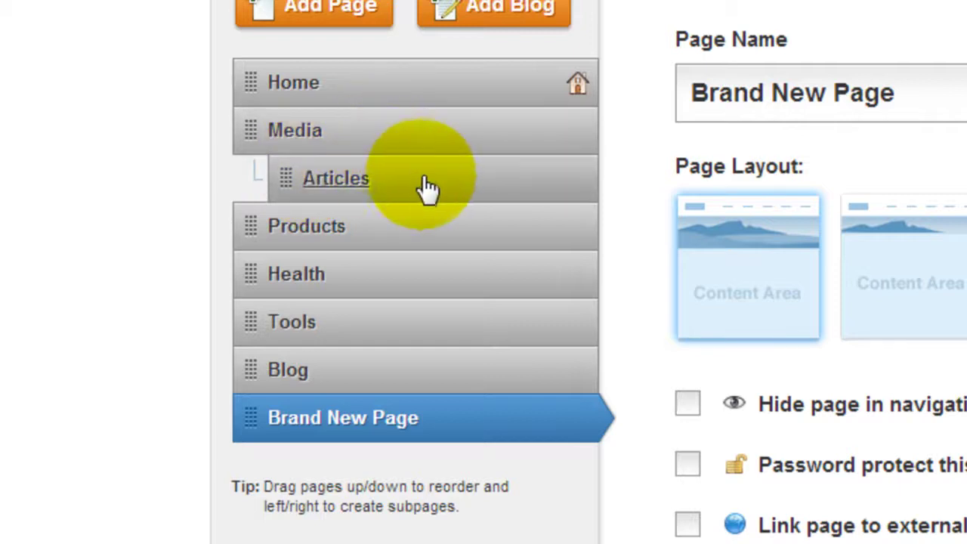
left_click_drag(254, 224, 264, 223)
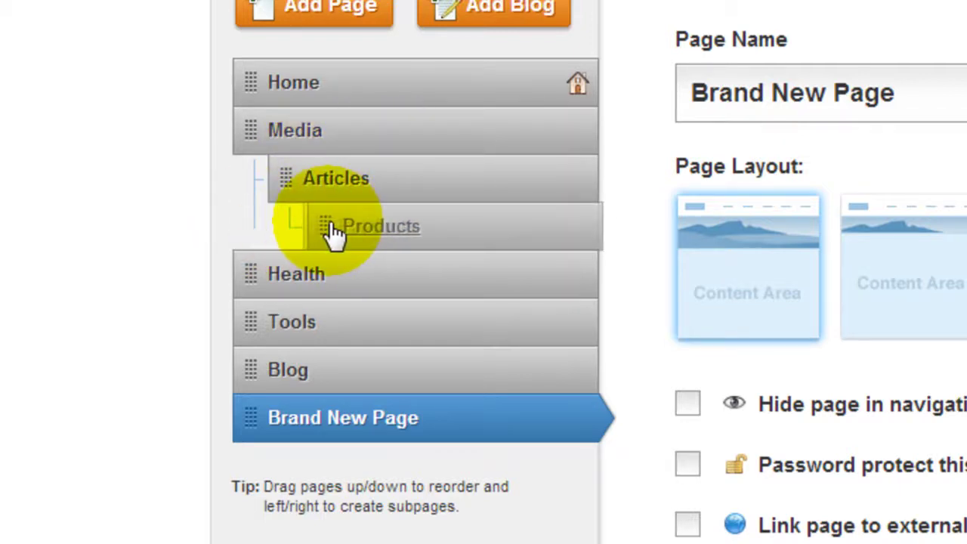
left_click_drag(332, 227, 334, 226)
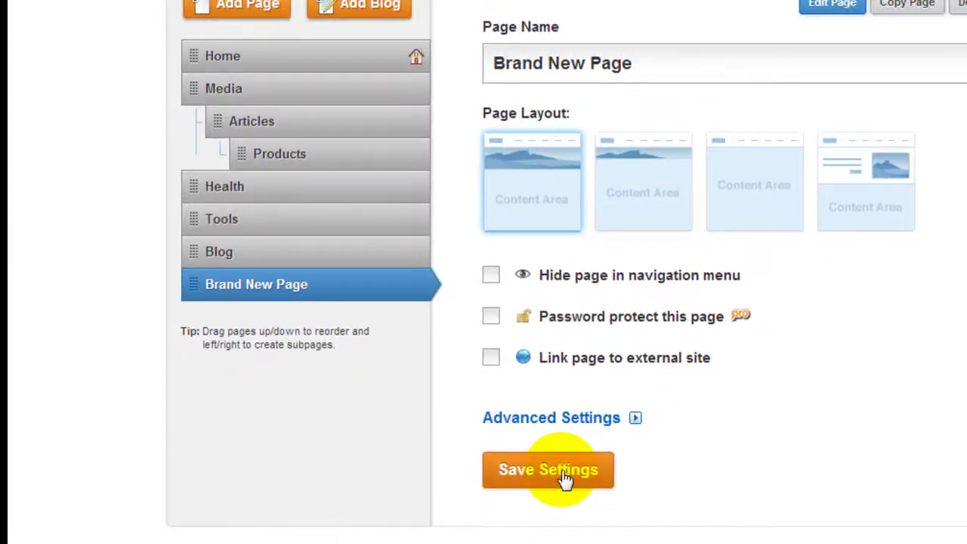
left_click(565, 476)
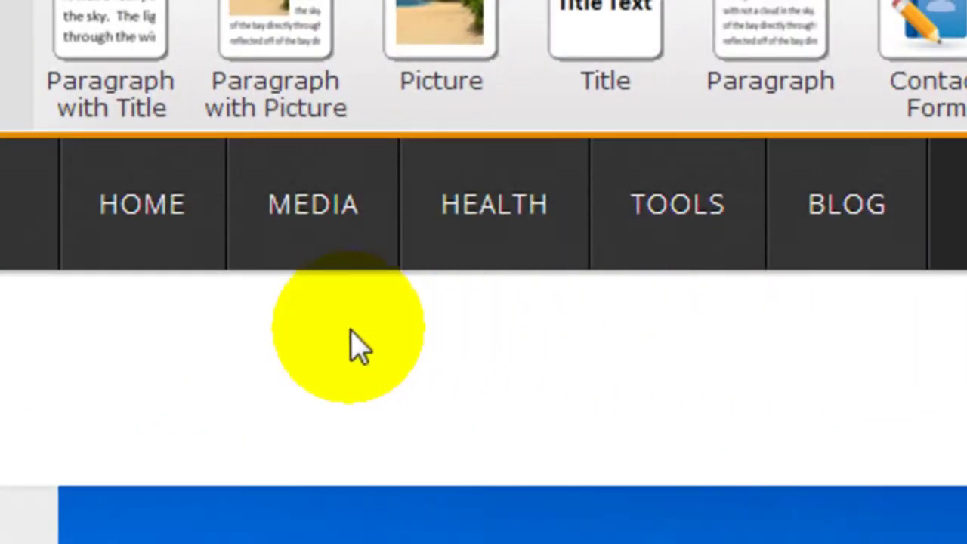
mouse_move(313, 243)
mouse_move(300, 324)
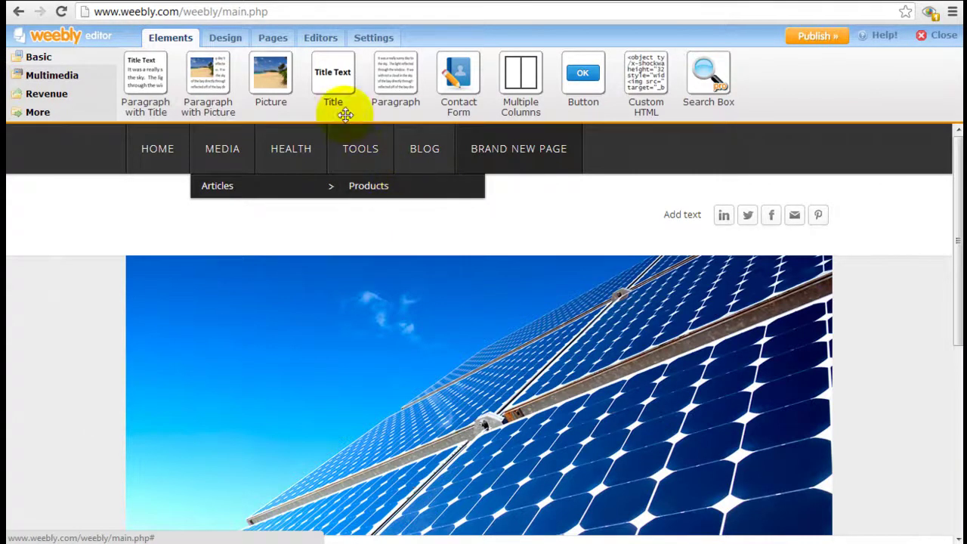
Switch to the Design section and scroll the theme strip for more themes.
left_click(225, 37)
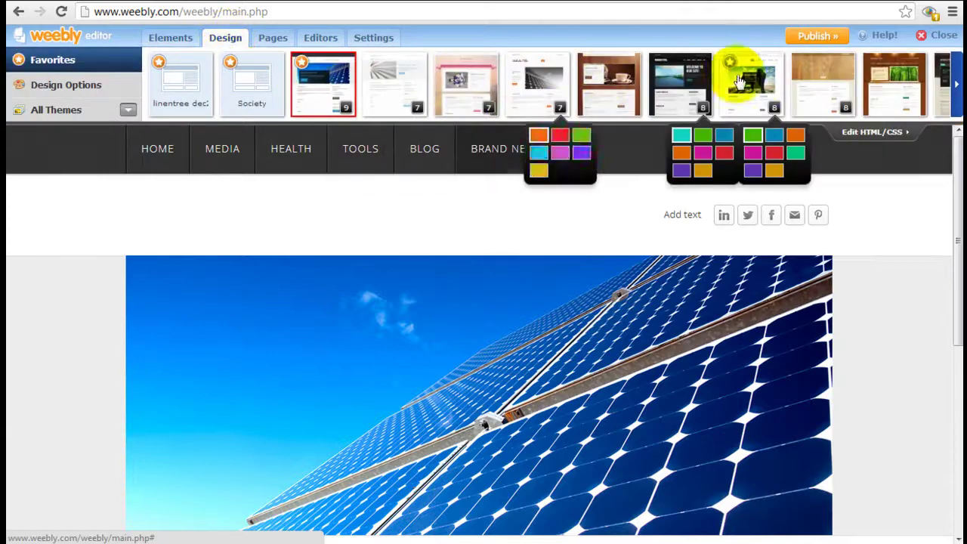
left_click(958, 83)
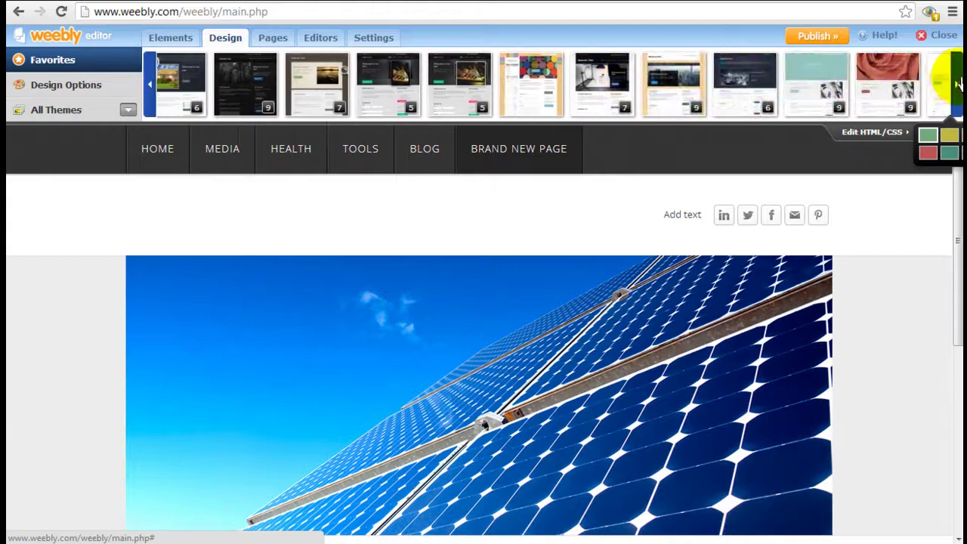
mouse_move(198, 80)
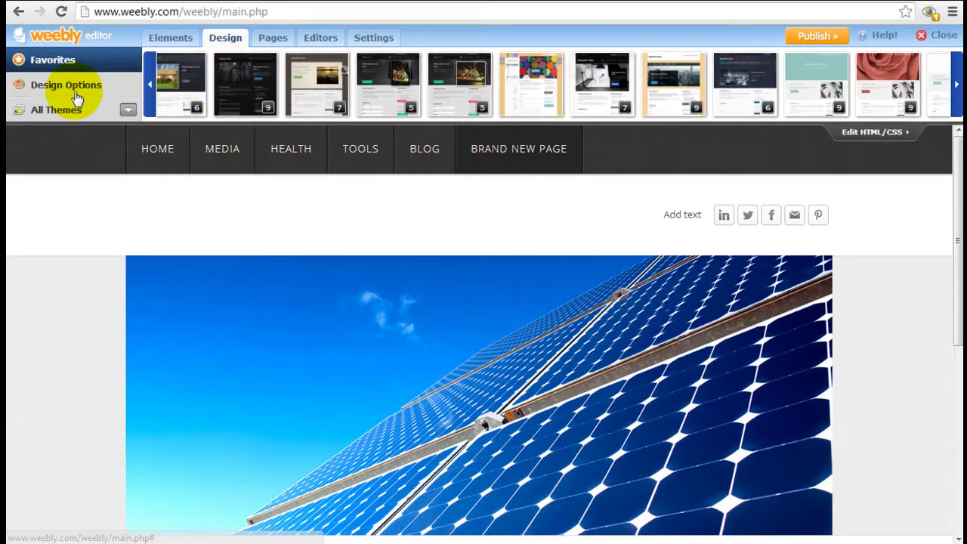
Open the All Themes gallery across every category and go to page 2.
left_click(59, 117)
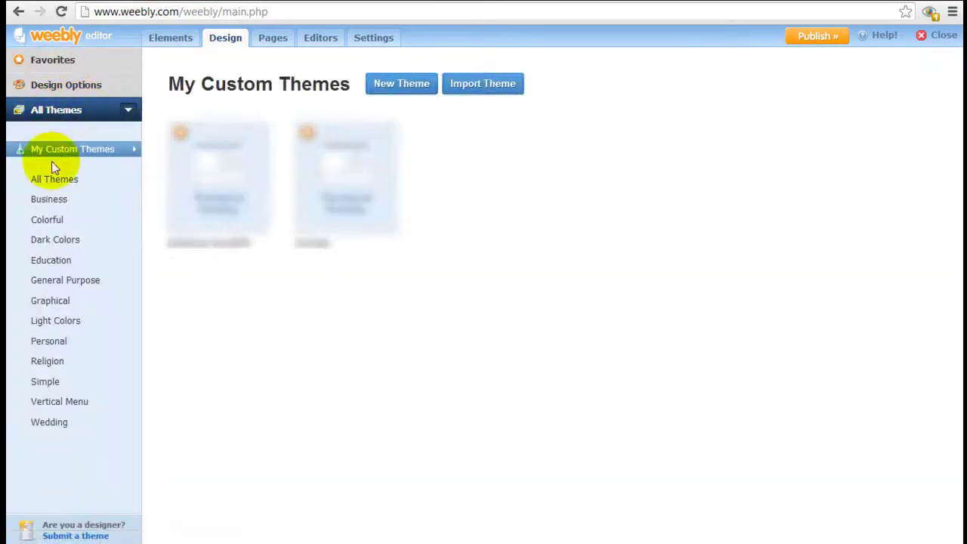
left_click(54, 180)
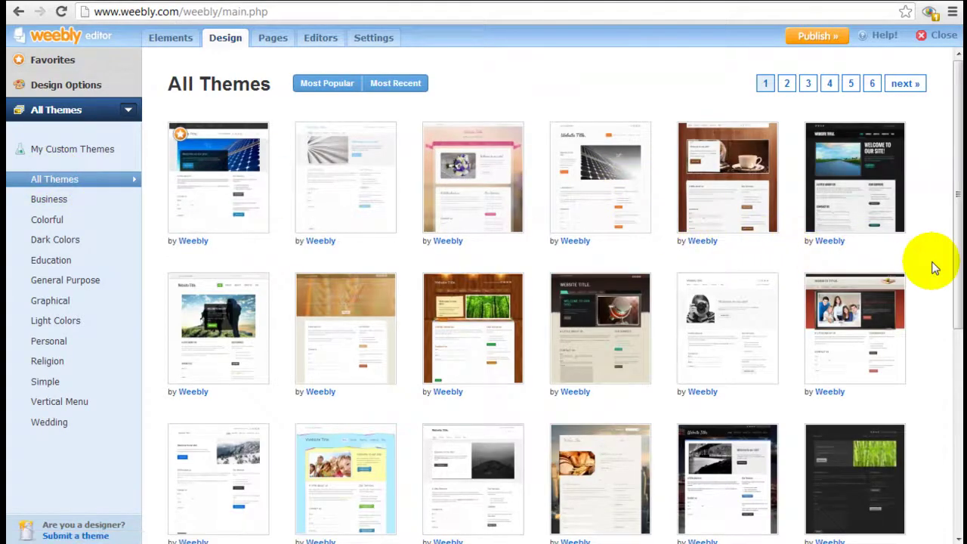
scroll(932, 266, "down", 5)
scroll(932, 266, "up", 5)
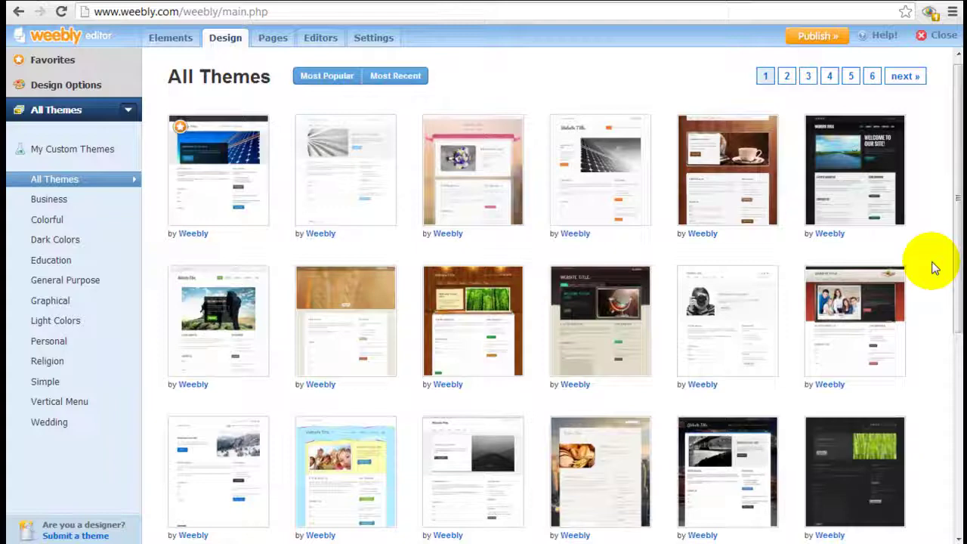
left_click(786, 85)
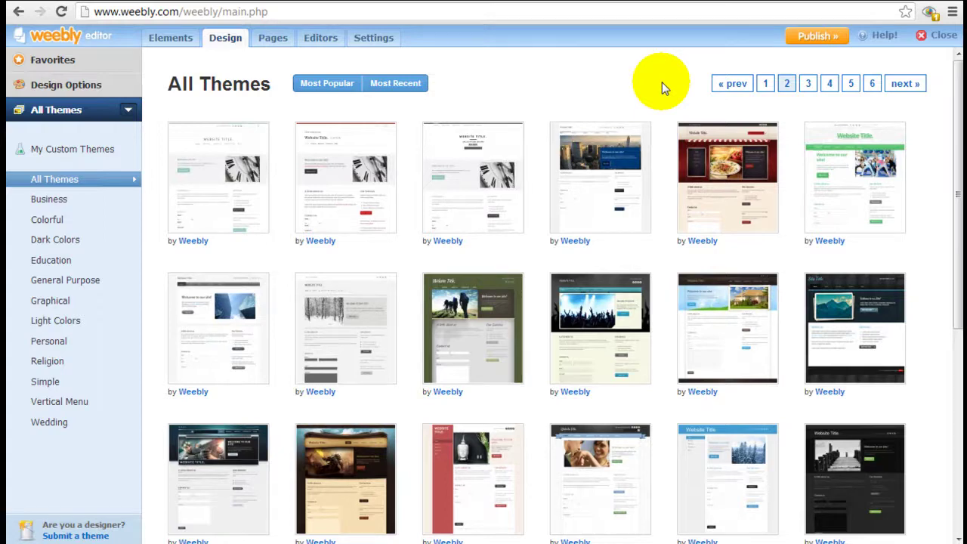
mouse_move(833, 184)
scroll(869, 211, "down", 2)
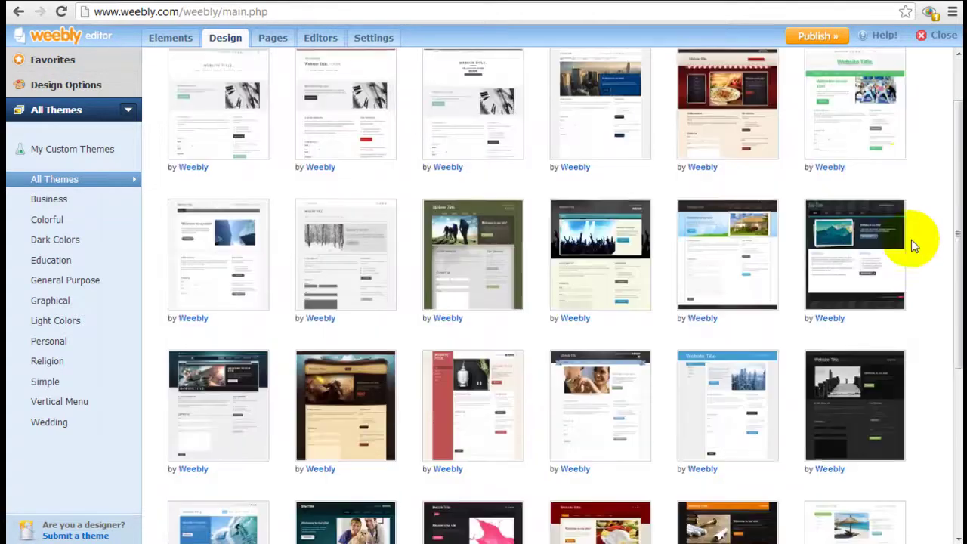
mouse_move(188, 191)
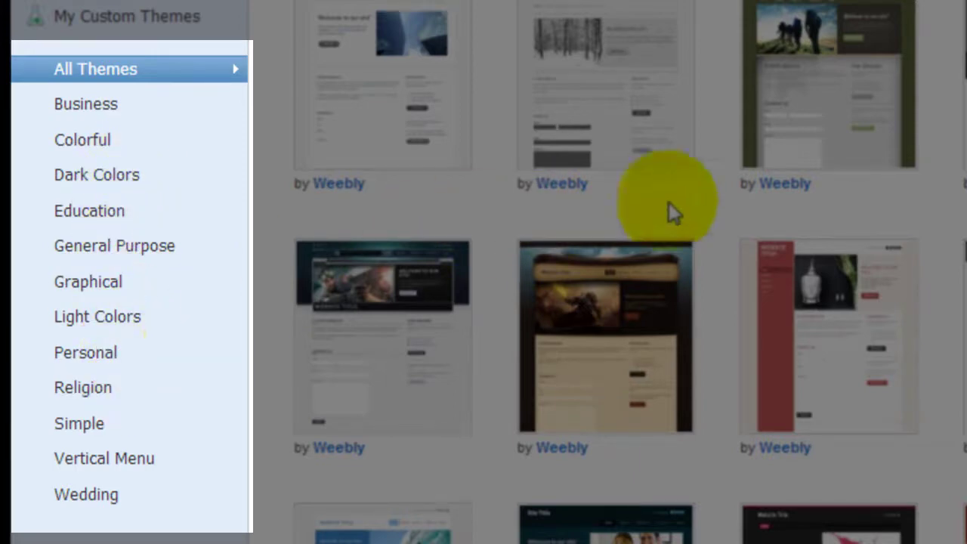
scroll(907, 215, "up", 3)
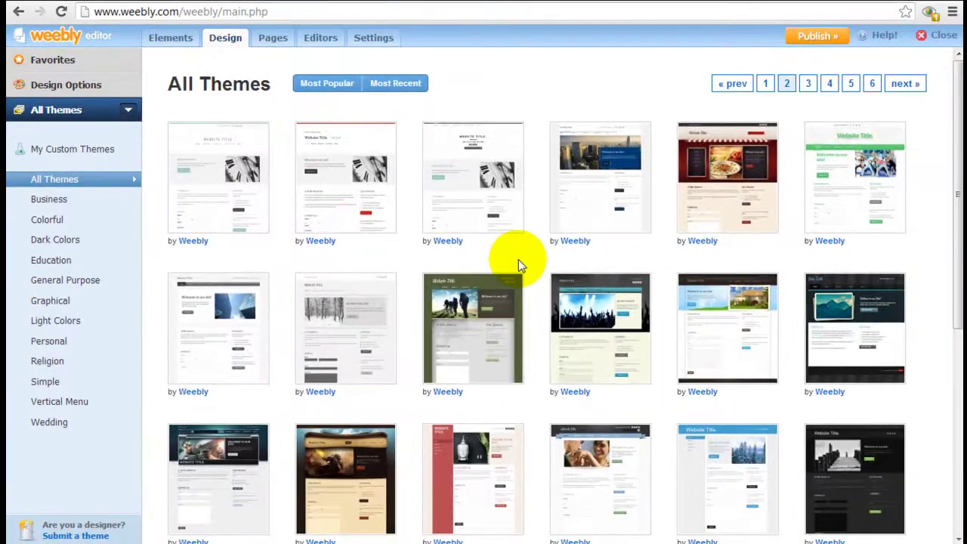
Open the Editors page, which shows no editors have been added yet.
left_click(324, 41)
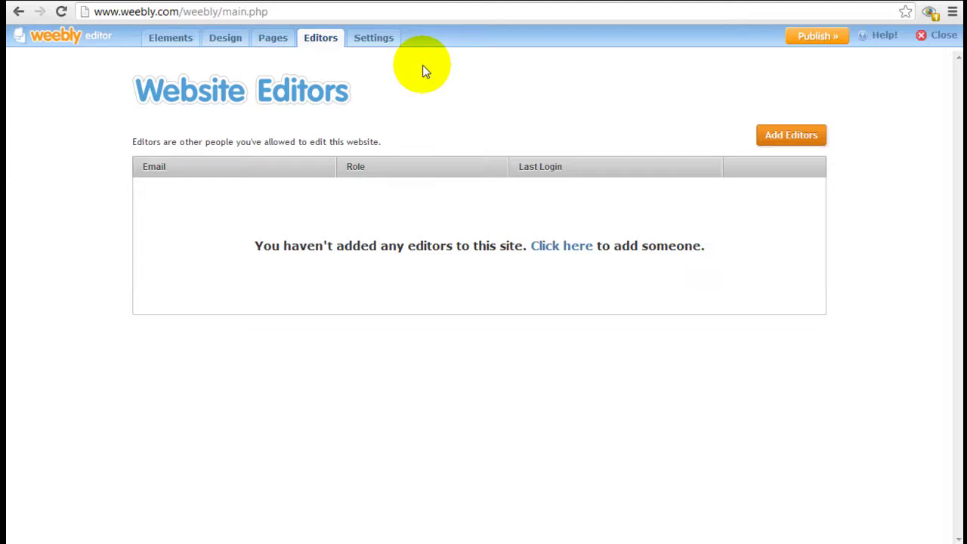
Open site Settings, expand Search Engine Optimization and Ecommerce Settings, then save and close.
left_click(371, 44)
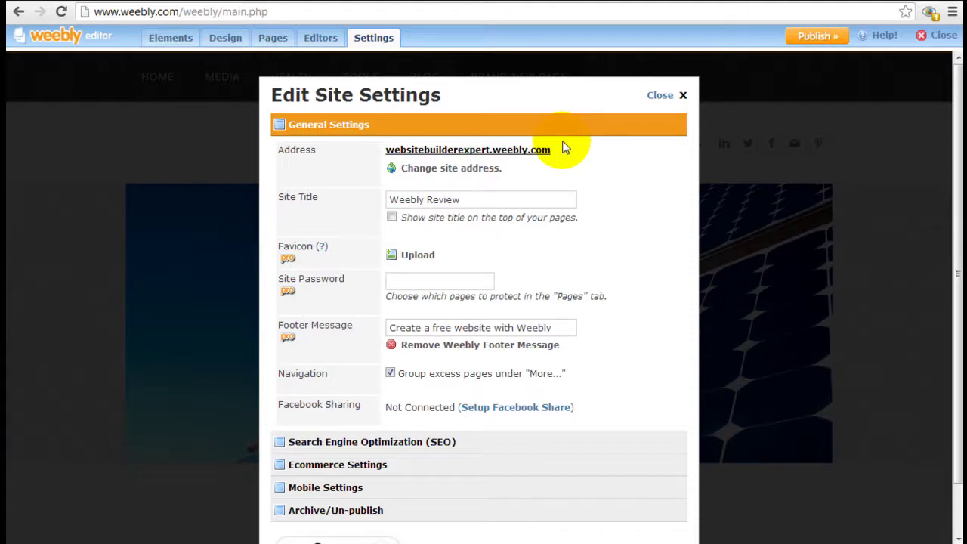
scroll(562, 140, "down", 2)
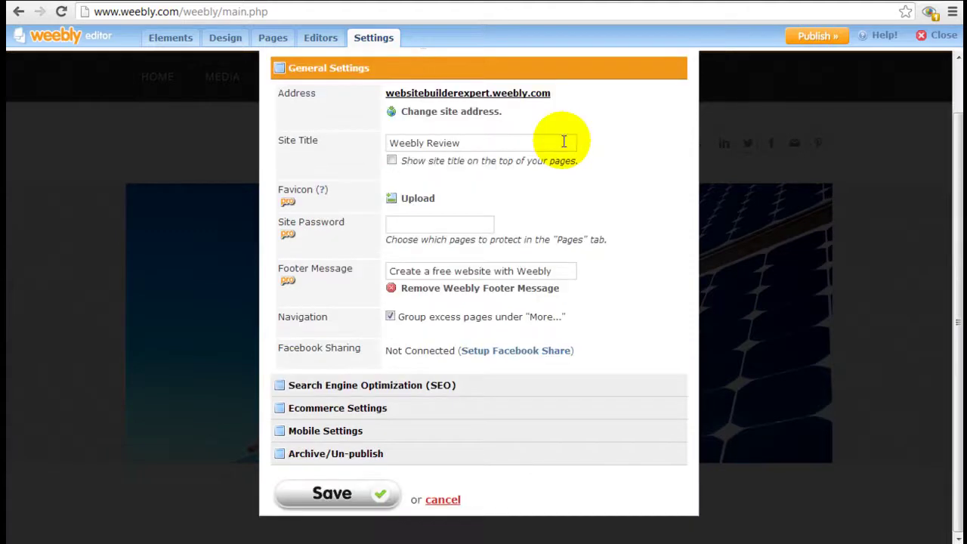
left_click(450, 387)
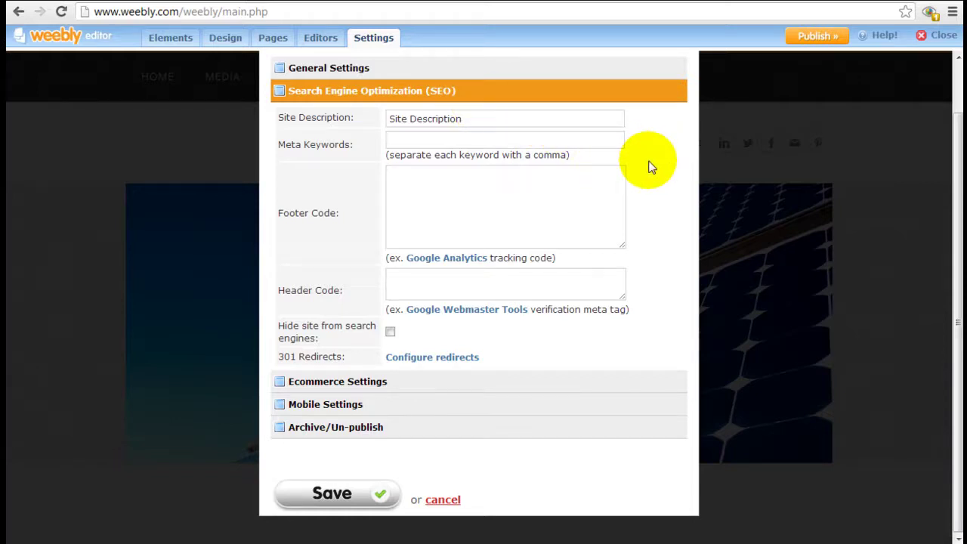
left_click(417, 383)
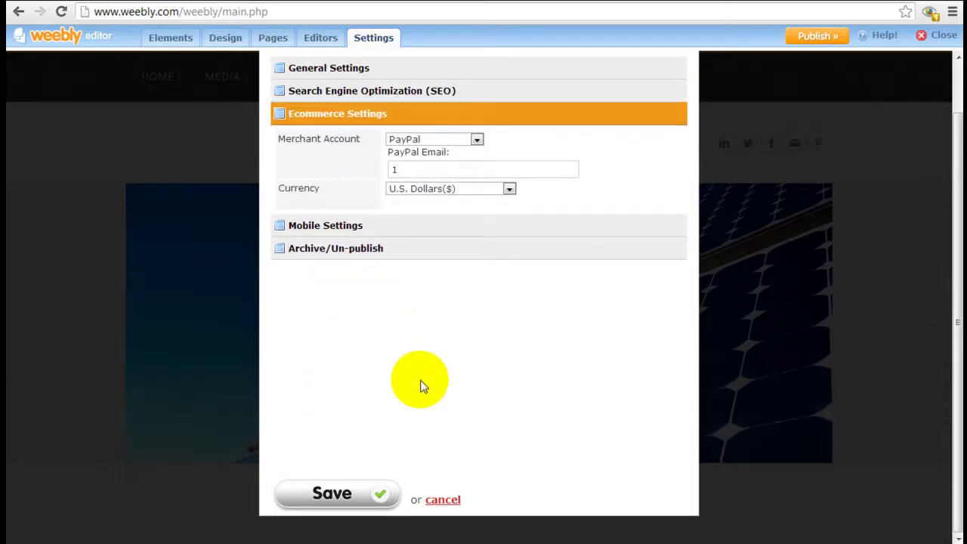
left_click(372, 491)
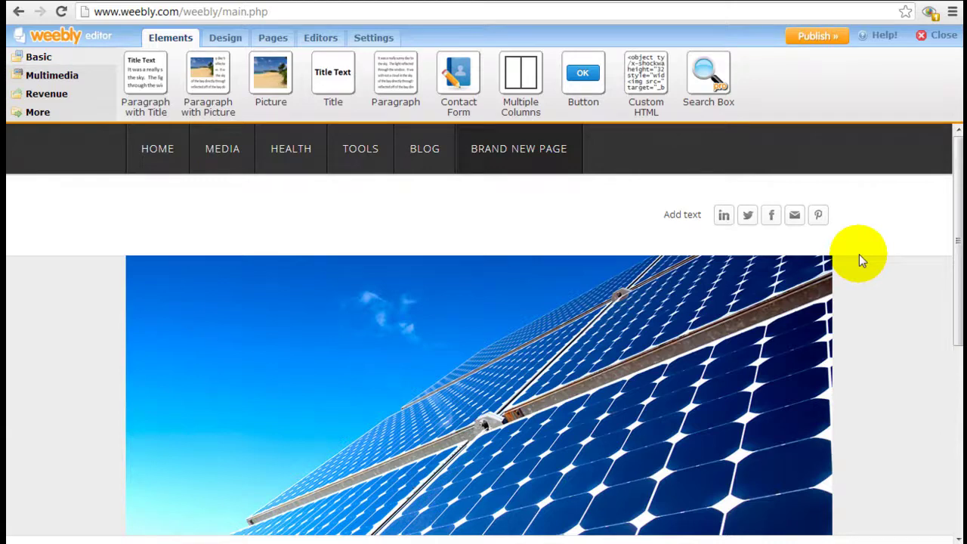
Set the header's Page Layout to Short header instead of the tall banner.
scroll(915, 207, "down", 1)
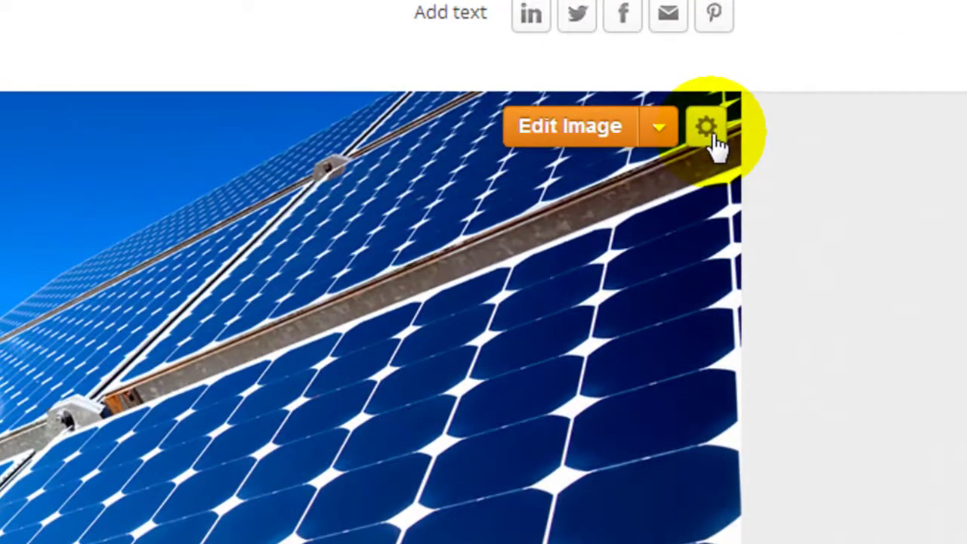
left_click(707, 128)
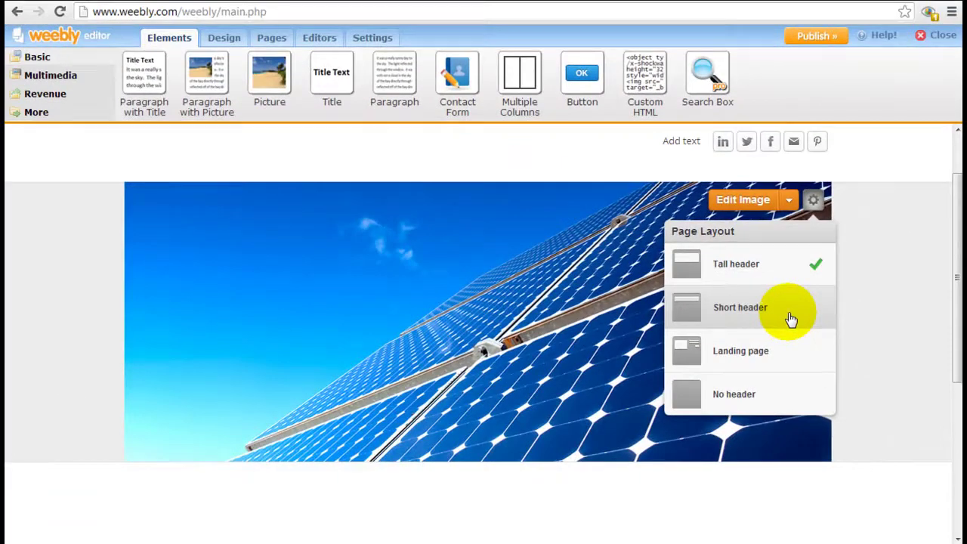
left_click(789, 318)
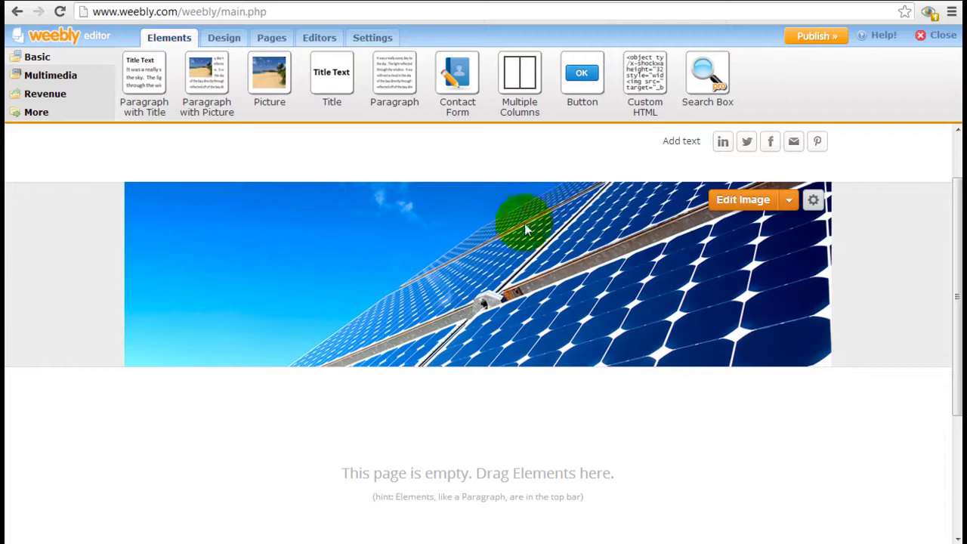
Apply the Landing page layout and change the banner headline to 'Insert my own text'.
left_click(813, 200)
left_click(786, 350)
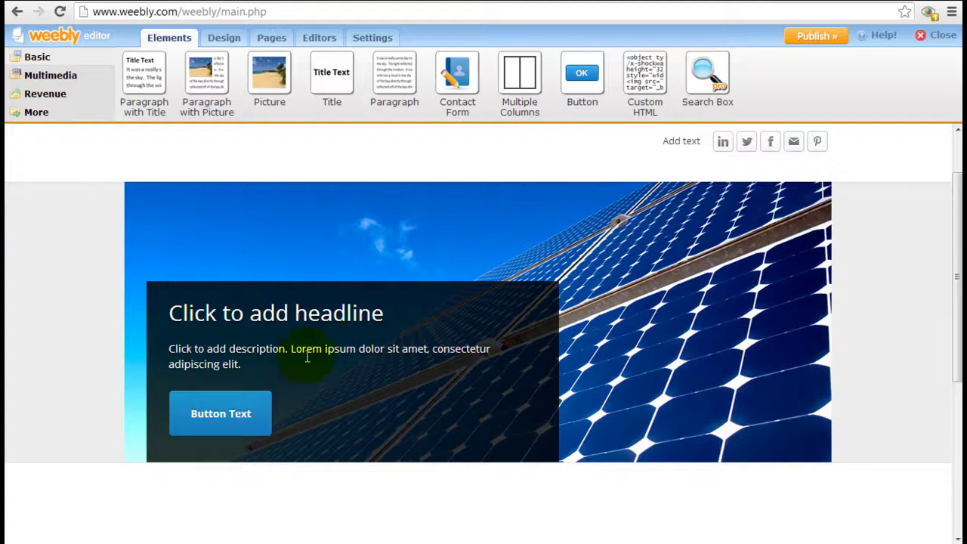
left_click(297, 313)
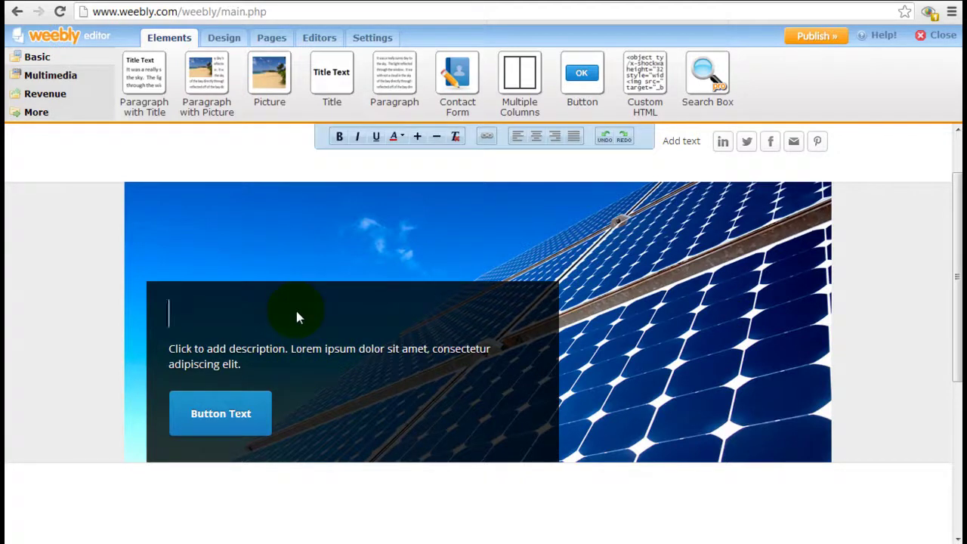
type("Insert my own text")
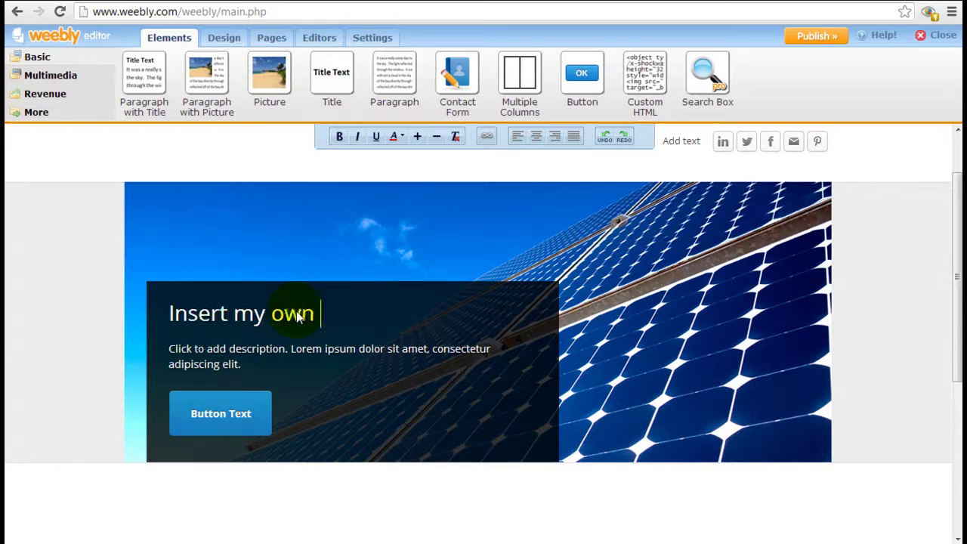
left_click(871, 326)
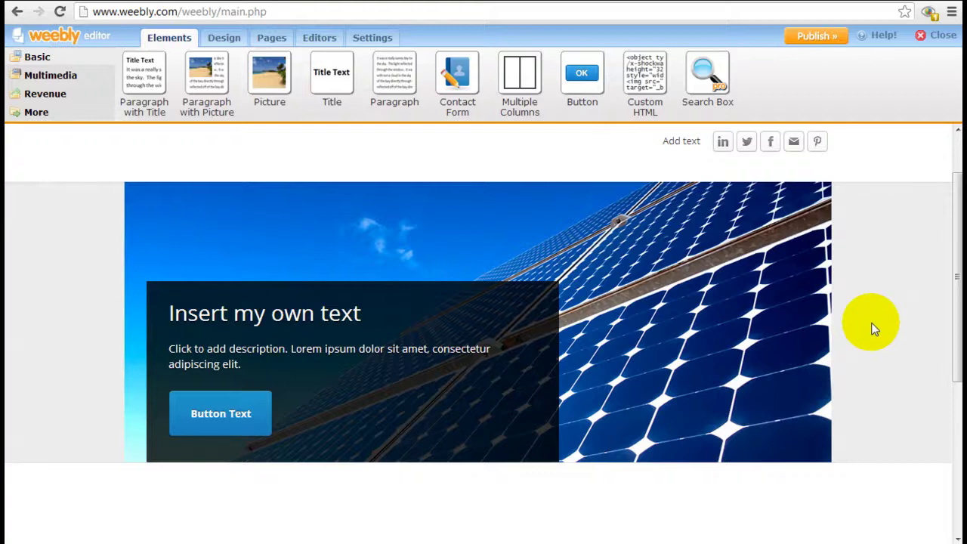
Open the social links popup with LinkedIn, Twitter, Facebook, email and Pinterest fields.
scroll(872, 327, "up", 1)
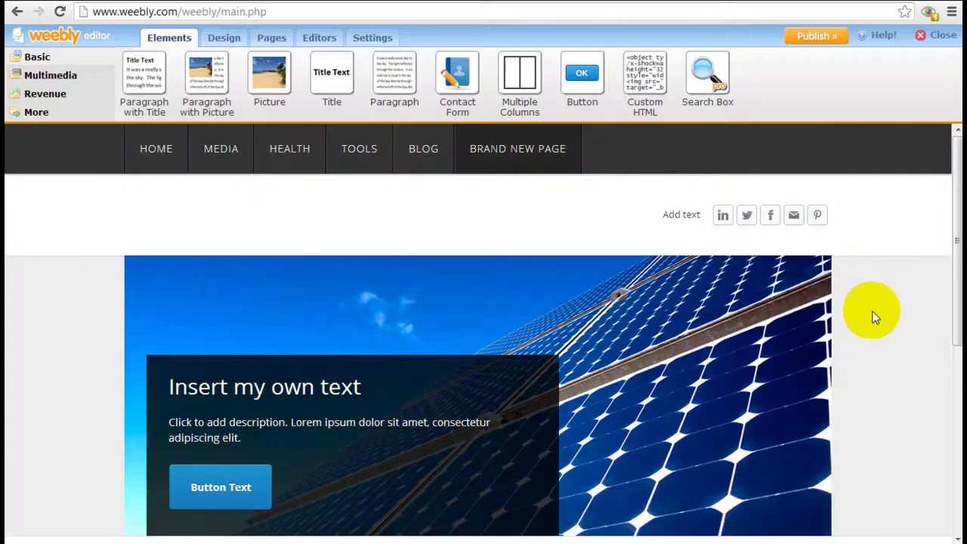
left_click(793, 214)
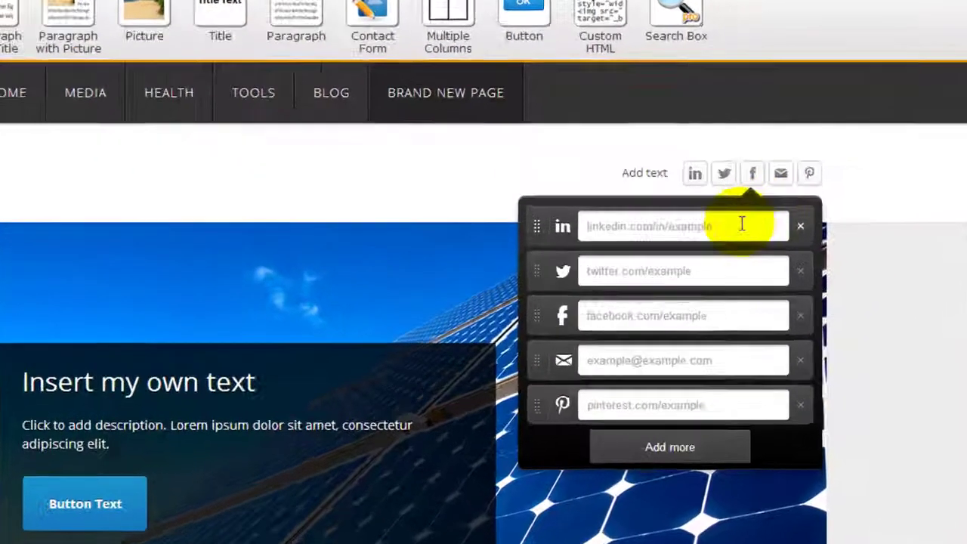